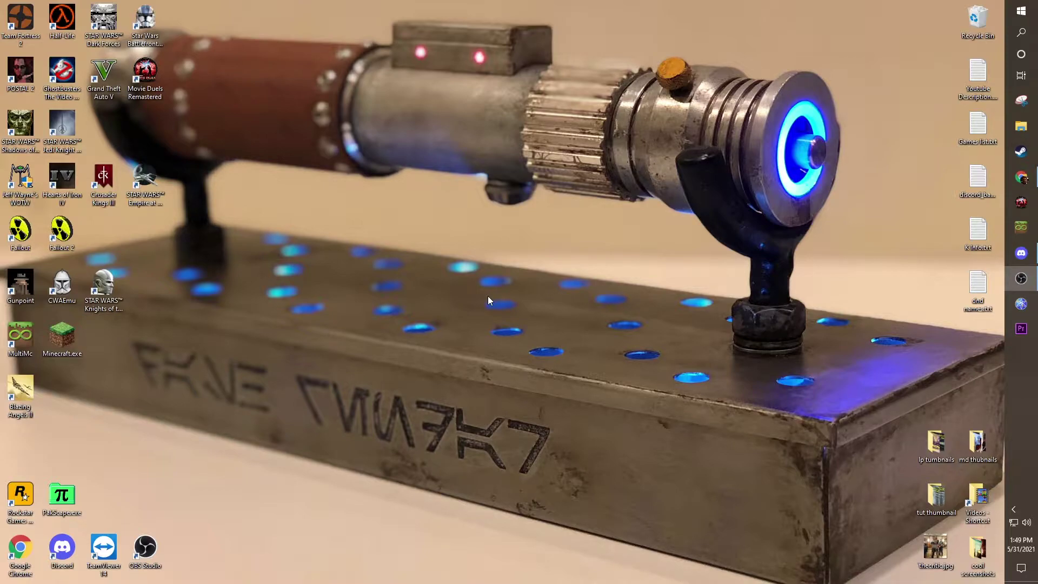
Launch PakScape from its PakScape.exe desktop shortcut
{"action": "double_click", "coordinate": [62, 497]}
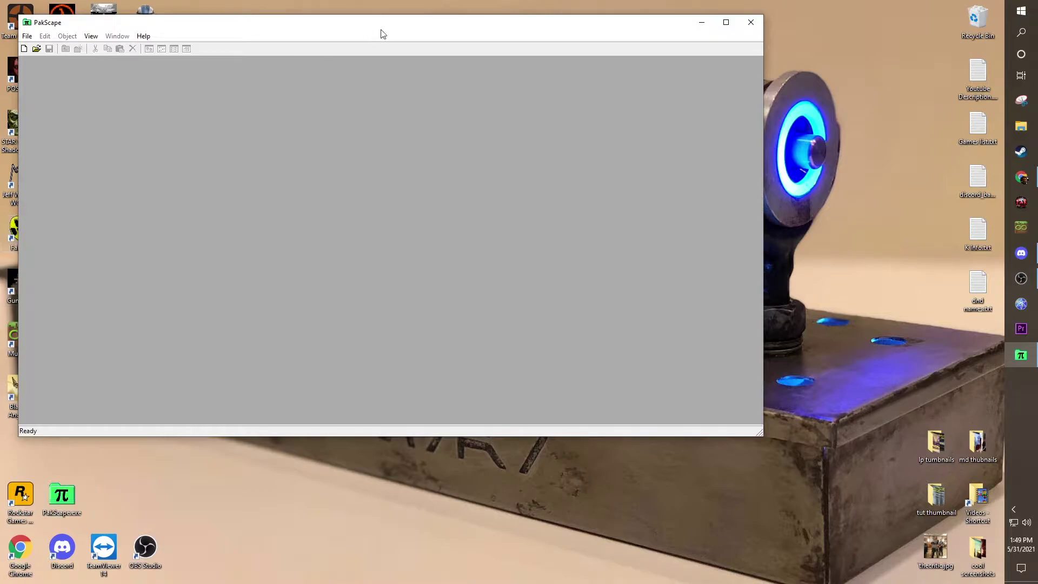
Open MD_Assets.pk3 from the GameData\MD folder, then close it again
{"action": "left_click_drag", "start_coordinate": [403, 27], "coordinate": [516, 63]}
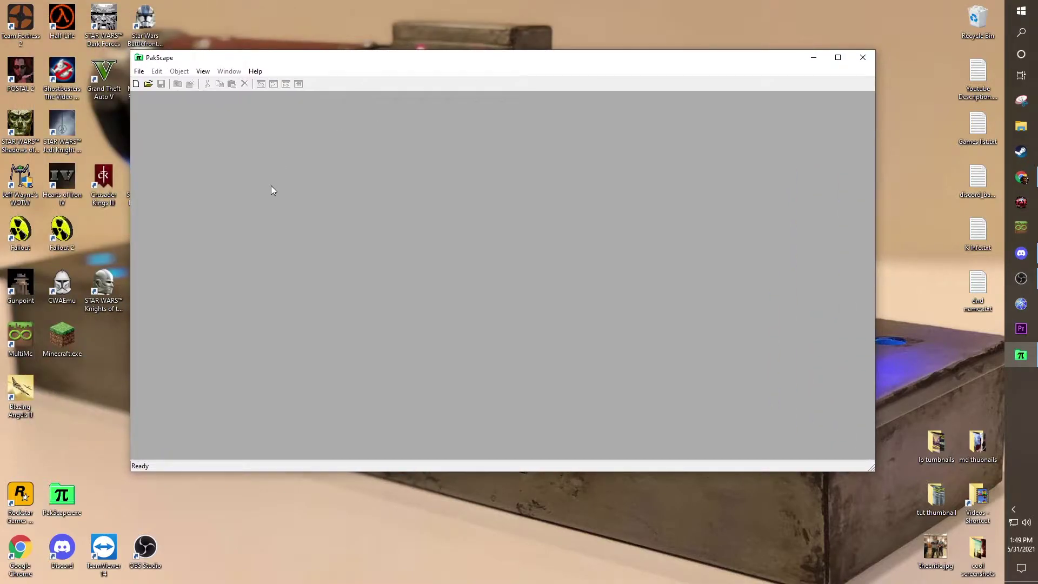
{"action": "left_click", "coordinate": [139, 72]}
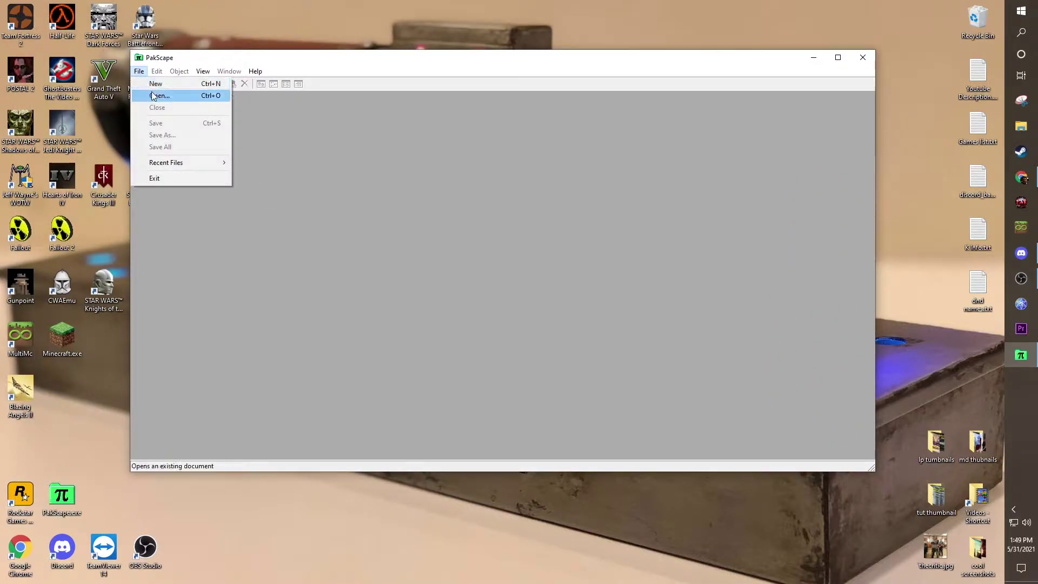
{"action": "left_click", "coordinate": [154, 96]}
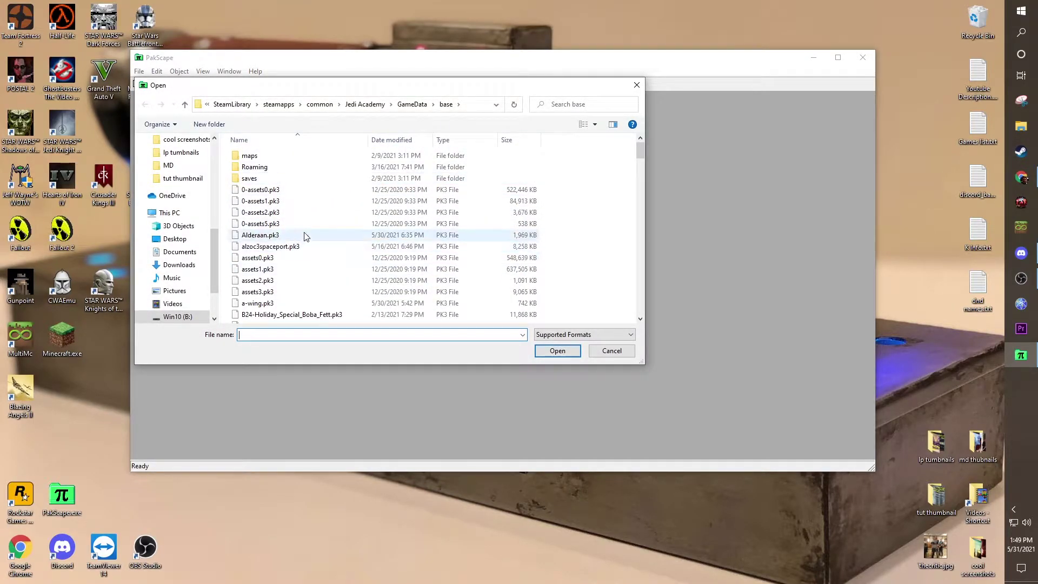
{"action": "left_click", "coordinate": [419, 106]}
{"action": "double_click", "coordinate": [269, 179]}
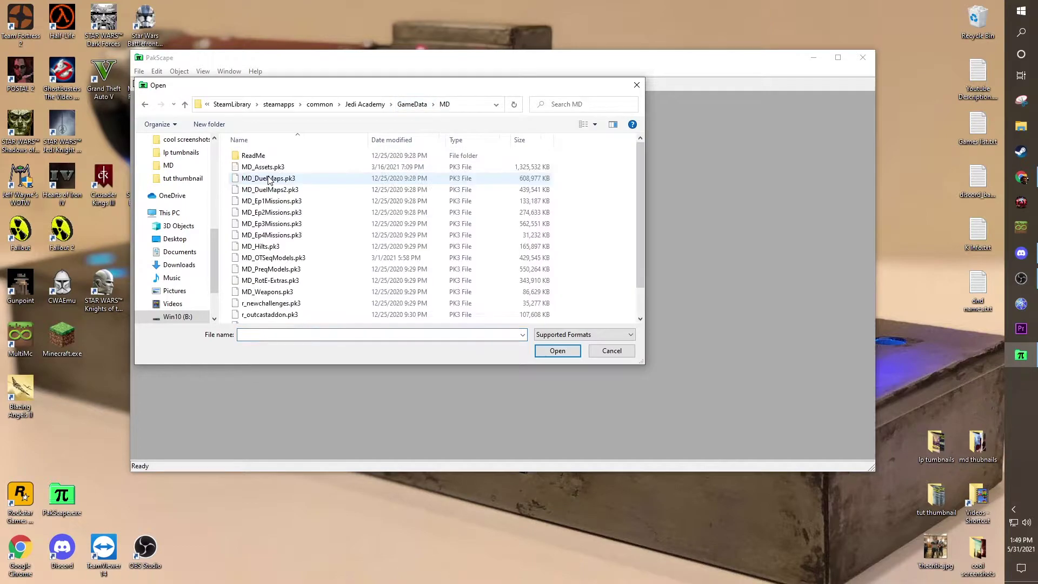
{"action": "double_click", "coordinate": [264, 167]}
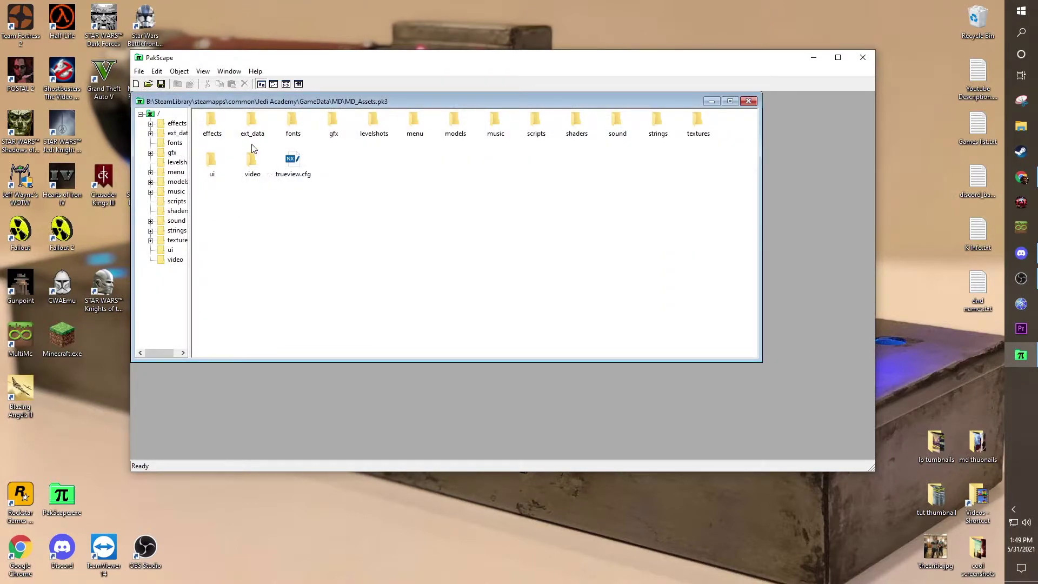
{"action": "left_click", "coordinate": [750, 102]}
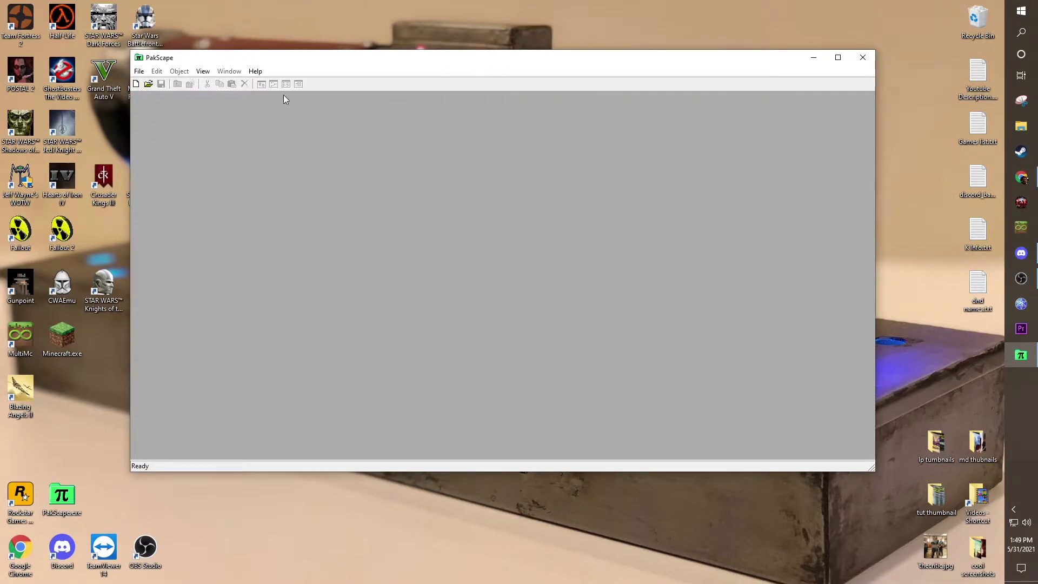
Open dr_resurgence.pk3 from the GameData base folder
{"action": "left_click", "coordinate": [139, 72]}
{"action": "left_click", "coordinate": [156, 98]}
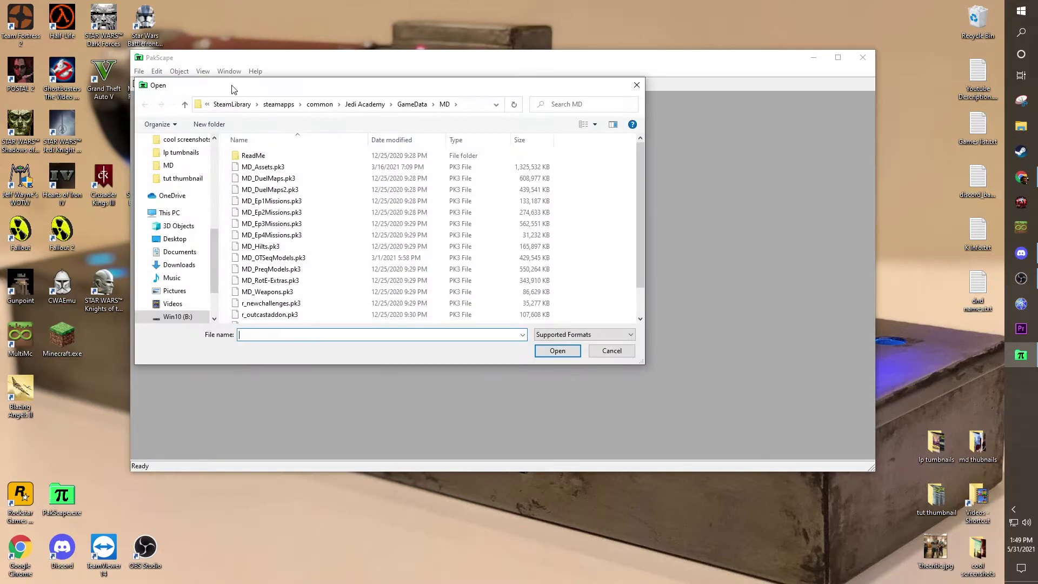
{"action": "left_click", "coordinate": [413, 104]}
{"action": "double_click", "coordinate": [278, 156]}
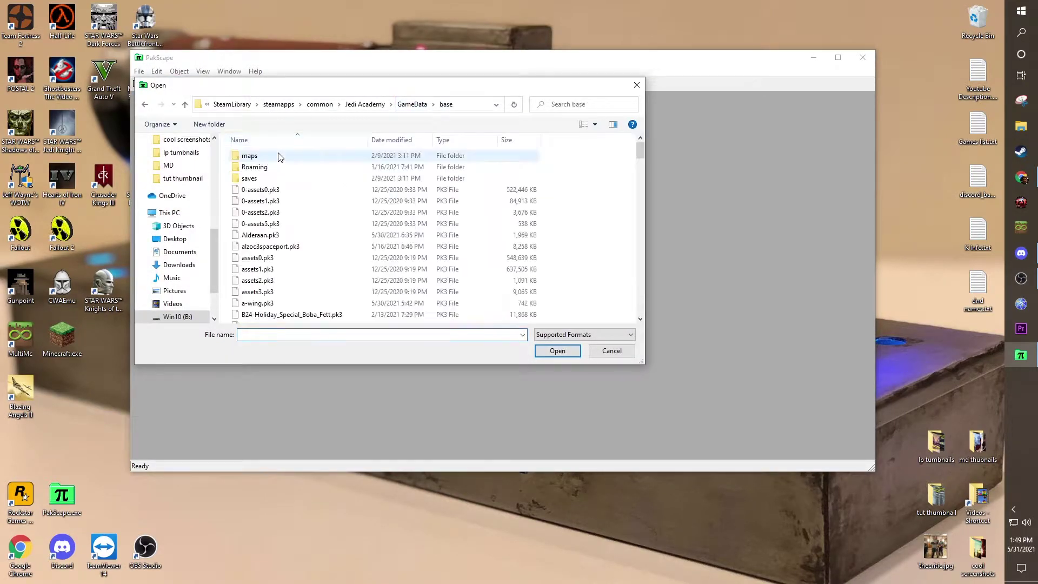
{"action": "scroll", "coordinate": [286, 270], "scroll_direction": "down", "scroll_amount": 5}
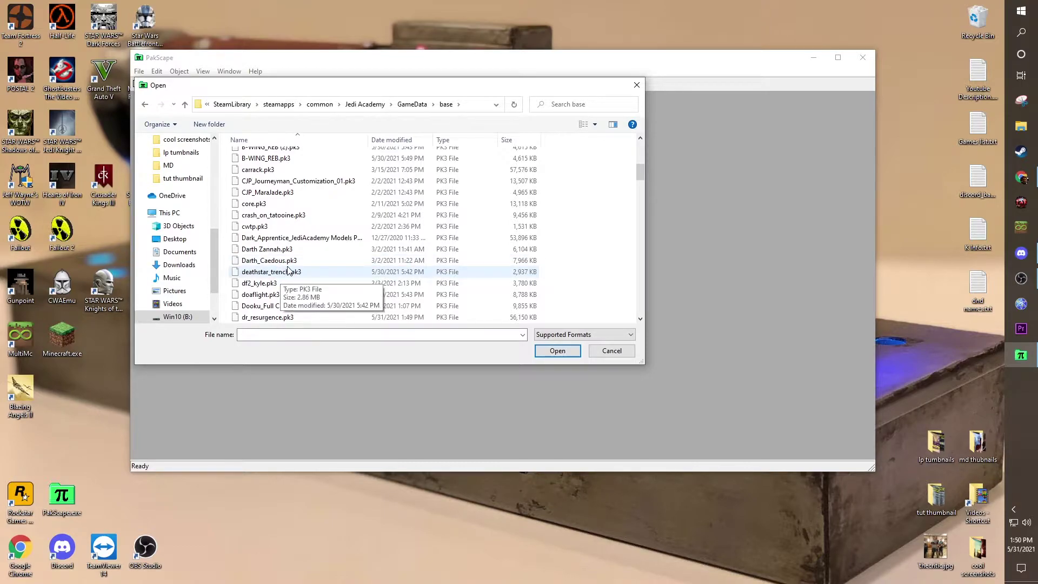
{"action": "double_click", "coordinate": [281, 316]}
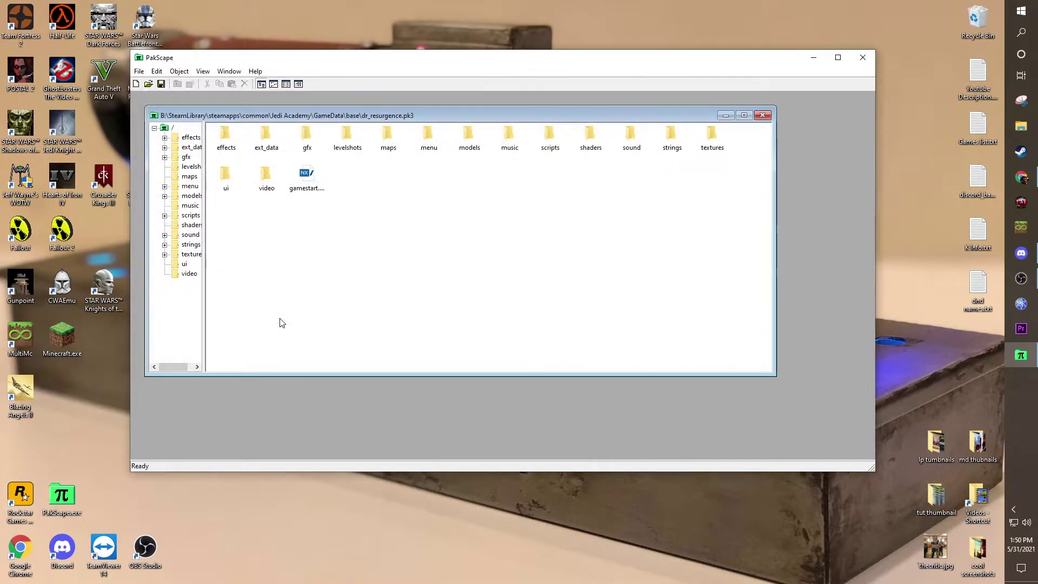
Browse into ext_data > npcs and select impcommander3.npc among the NPC files
{"action": "double_click", "coordinate": [269, 142]}
{"action": "left_click", "coordinate": [225, 141]}
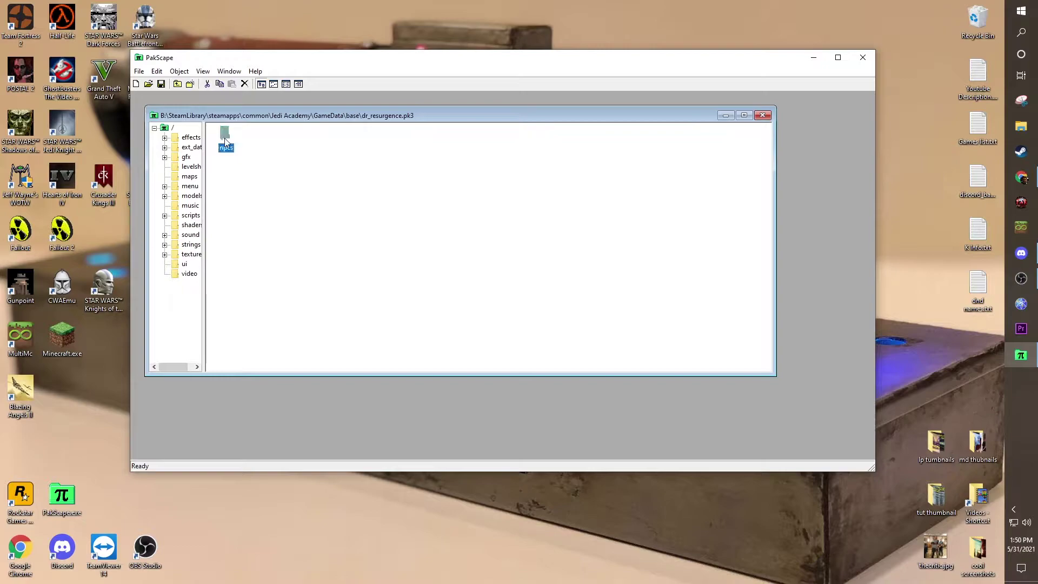
{"action": "double_click", "coordinate": [225, 141]}
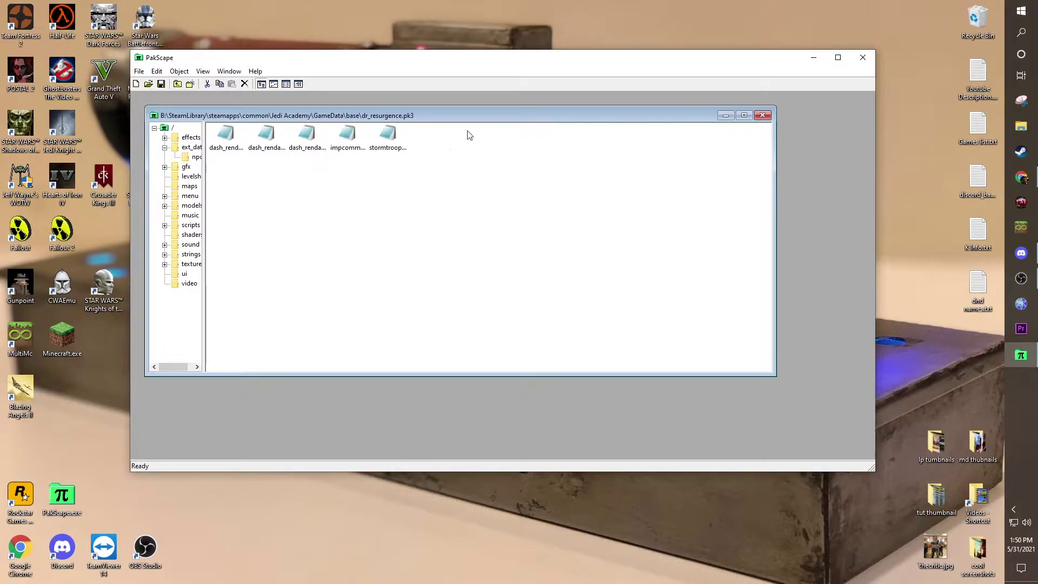
{"action": "left_click", "coordinate": [387, 152]}
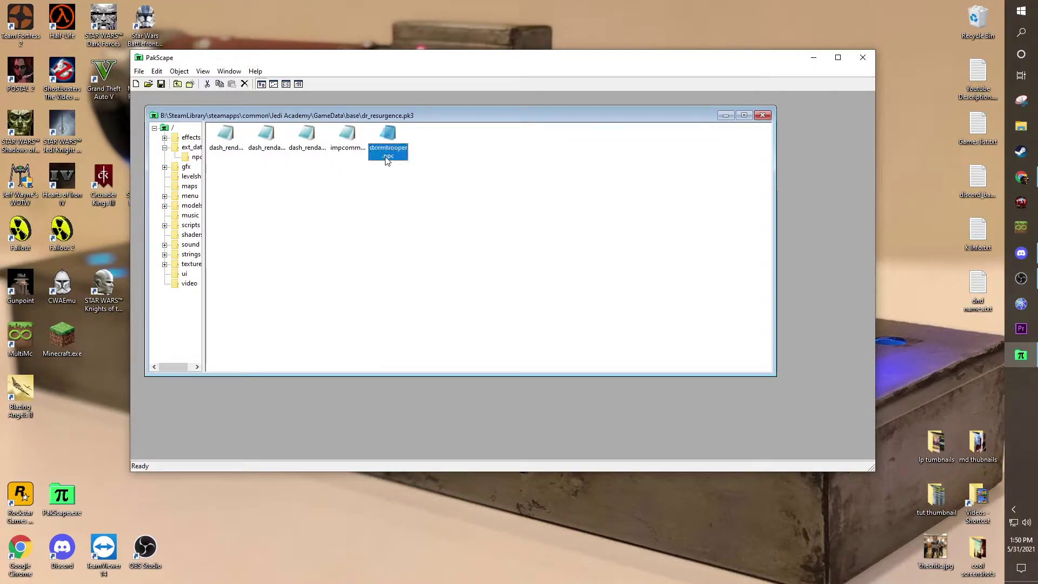
{"action": "left_click", "coordinate": [352, 140]}
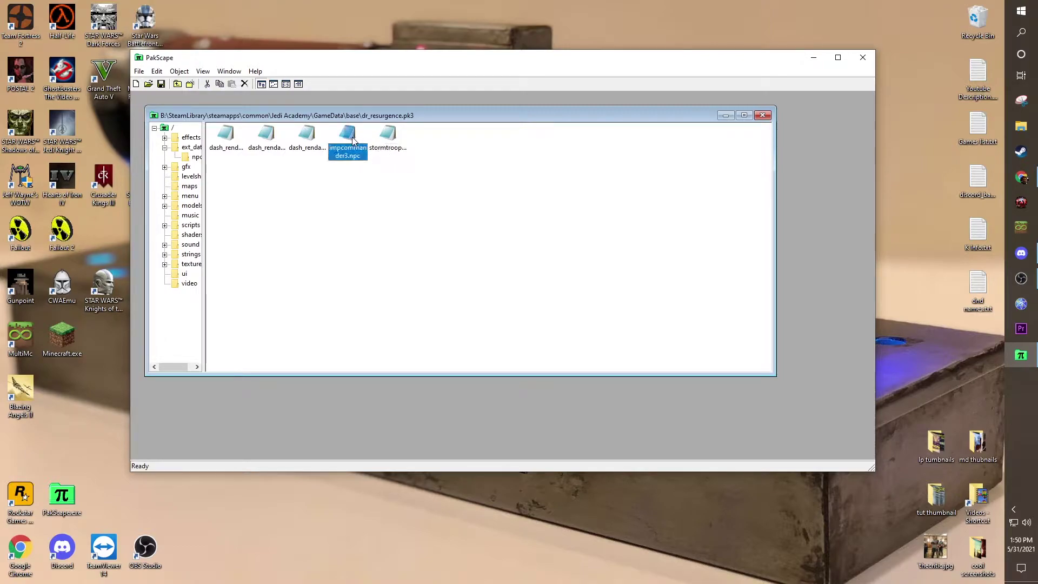
{"action": "left_click", "coordinate": [349, 216]}
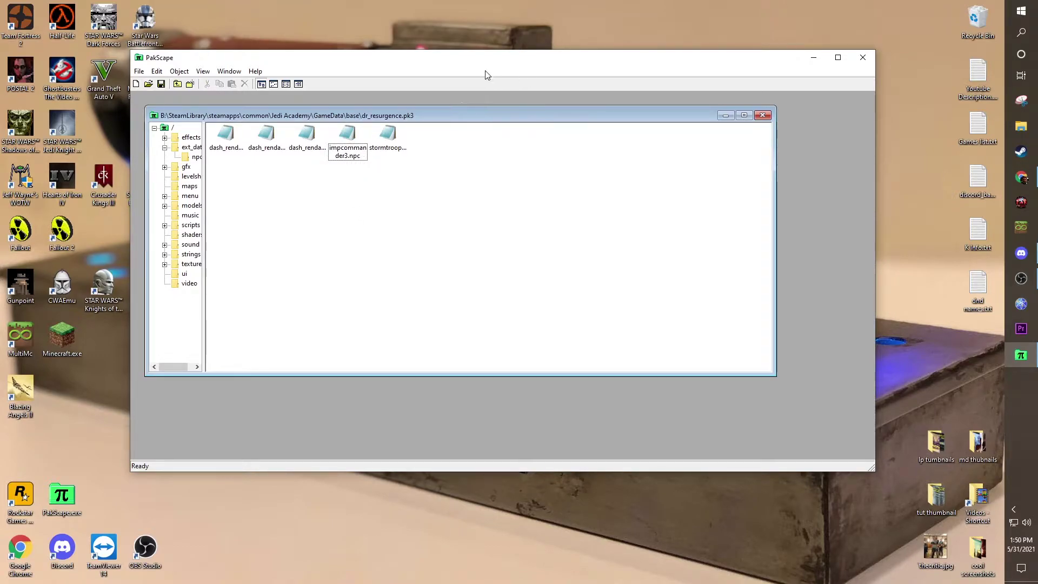
{"action": "left_click", "coordinate": [350, 135]}
Copy impcommander3.npc to the desktop and read it in Notepad
{"action": "left_click", "coordinate": [543, 518]}
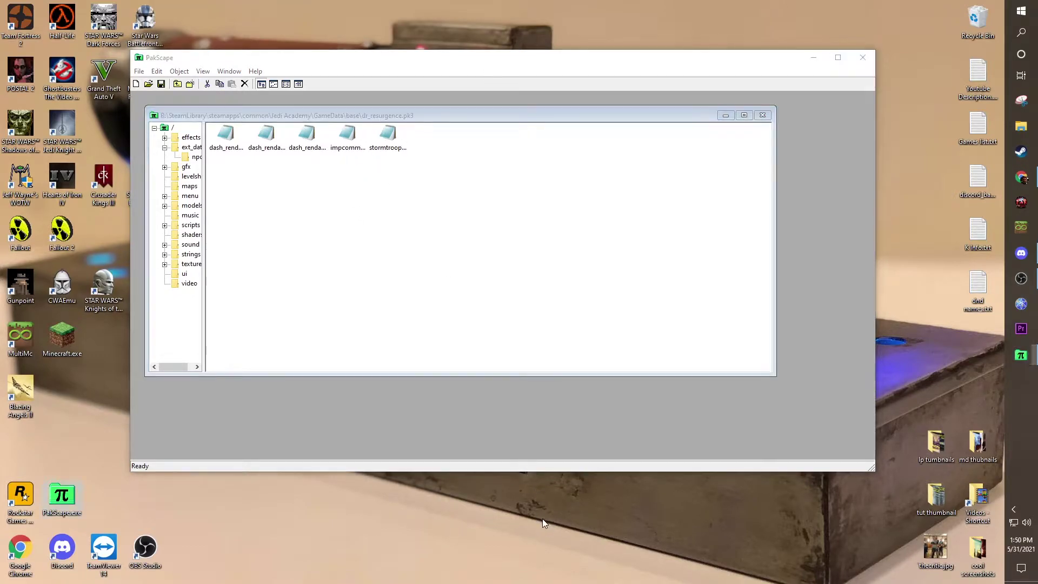
{"action": "key", "text": "ctrl+v"}
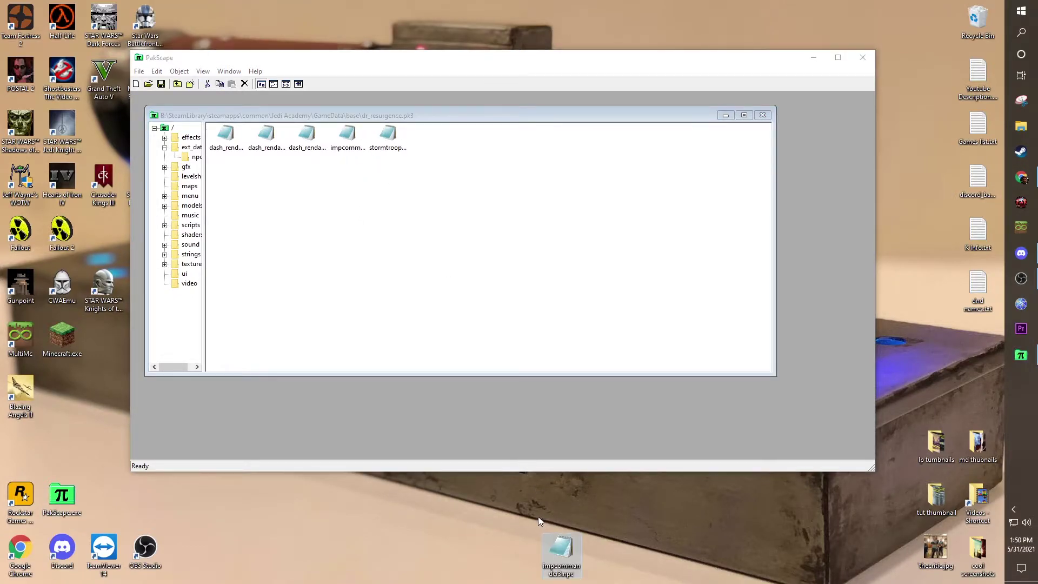
{"action": "double_click", "coordinate": [559, 548]}
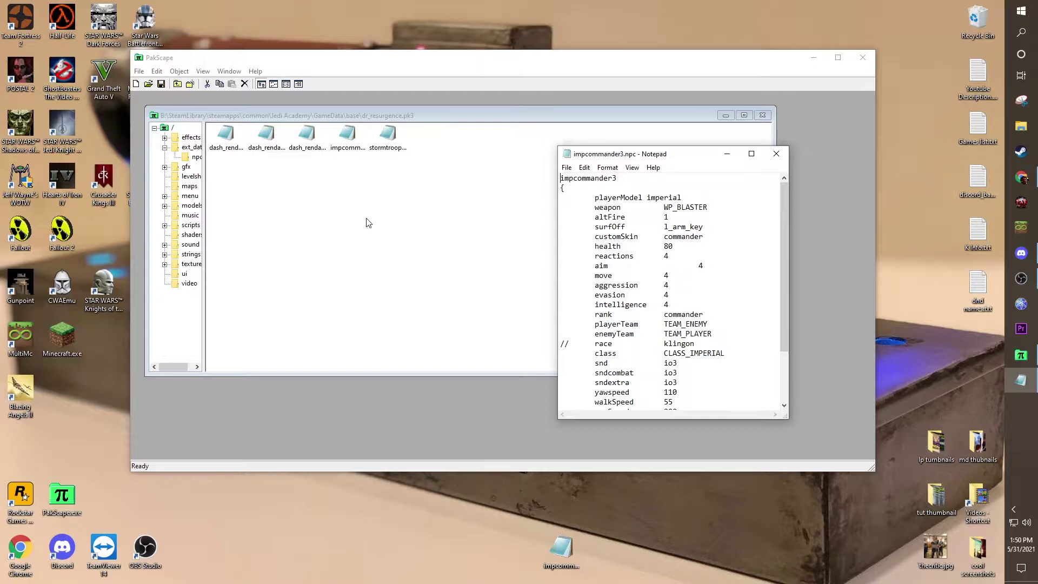
{"action": "scroll", "coordinate": [699, 392], "scroll_direction": "down", "scroll_amount": 2}
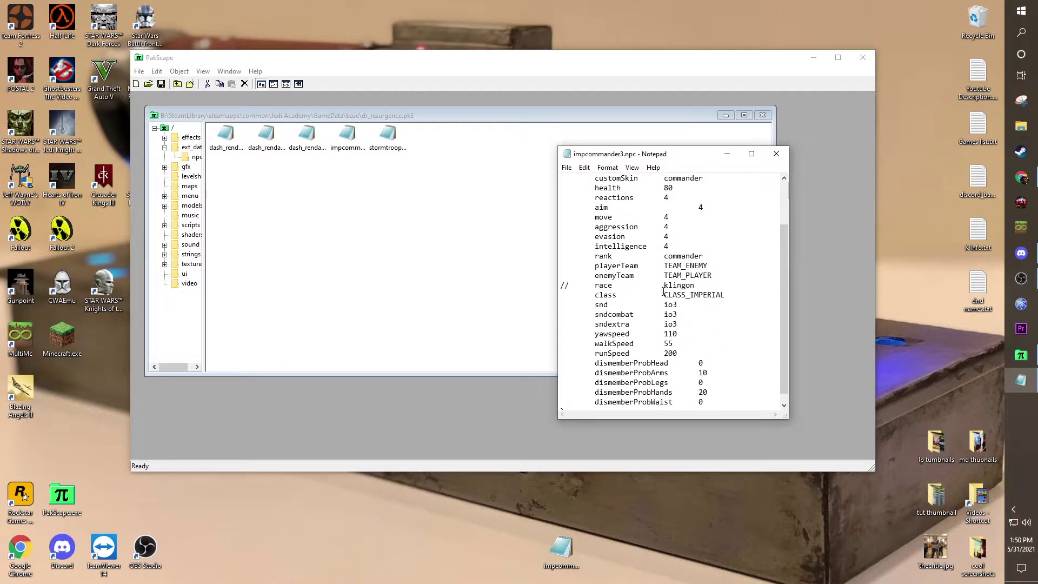
{"action": "scroll", "coordinate": [661, 325], "scroll_direction": "up", "scroll_amount": 2}
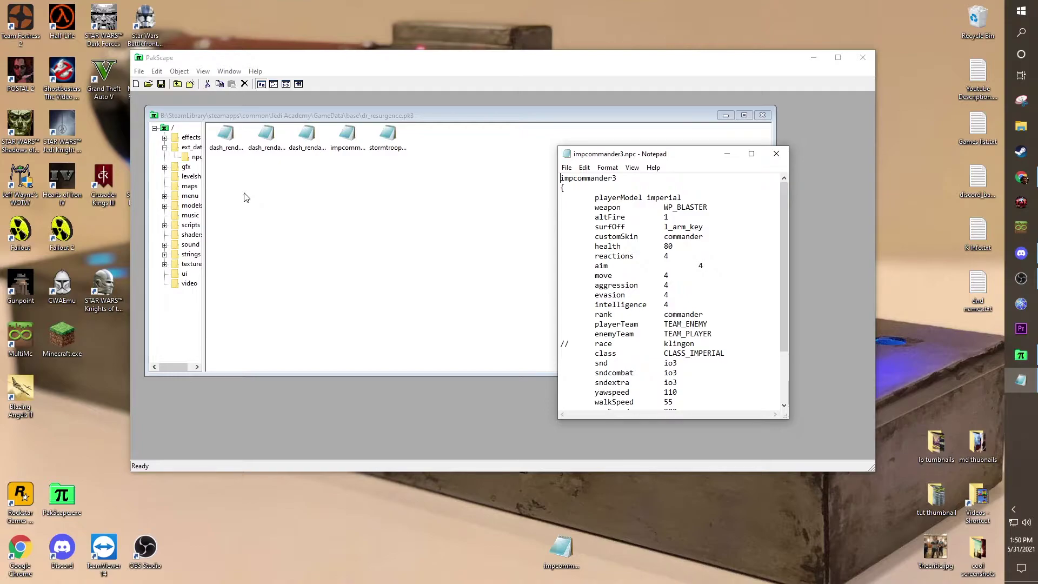
Select dash_rendar_saber.npc's weapon through forceRegenAmount lines, then reopen impcommander3.npc
{"action": "double_click", "coordinate": [275, 139]}
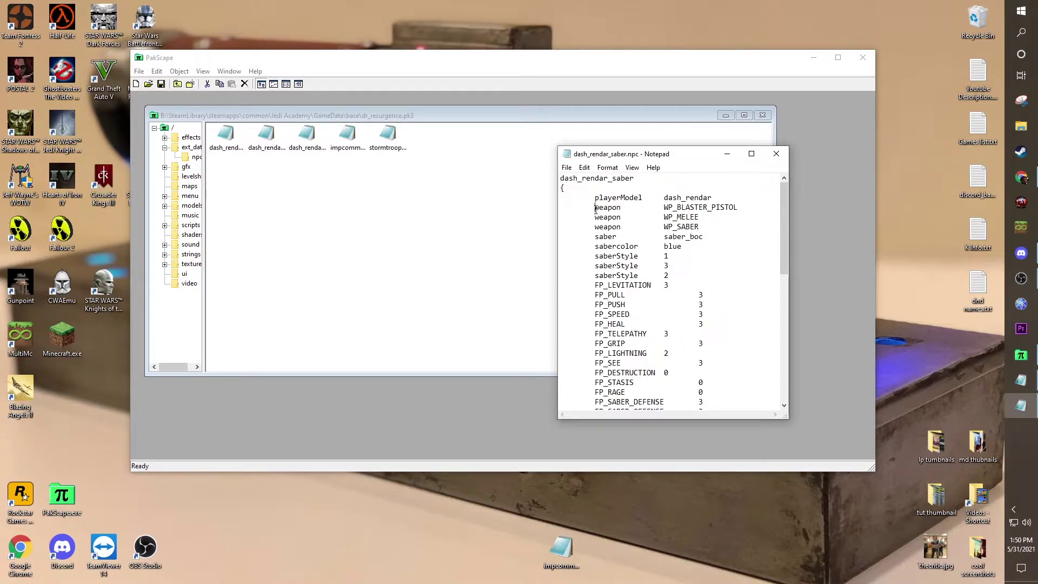
{"action": "left_click_drag", "start_coordinate": [594, 210], "coordinate": [680, 207]}
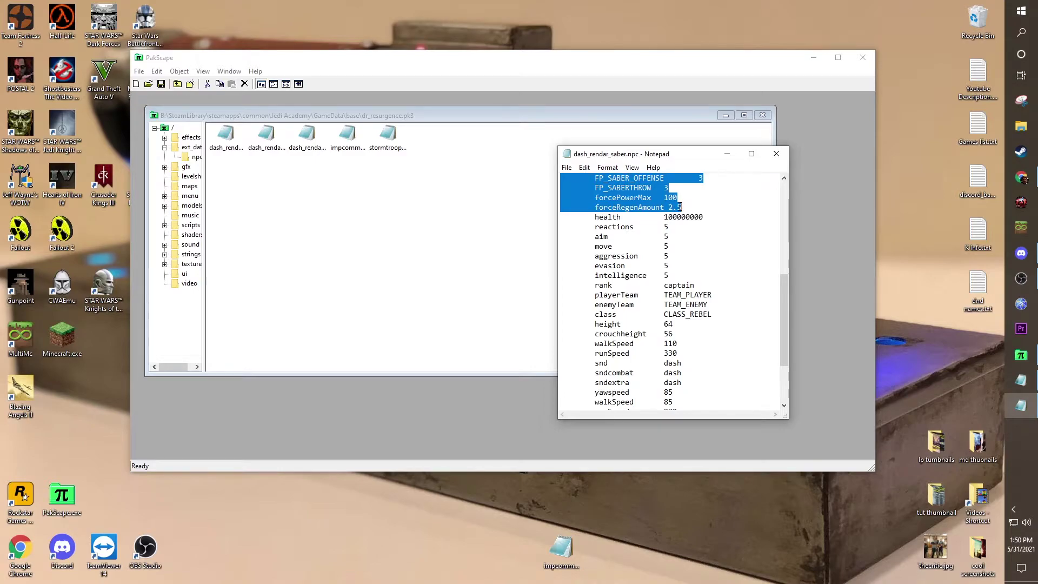
{"action": "left_click", "coordinate": [777, 154]}
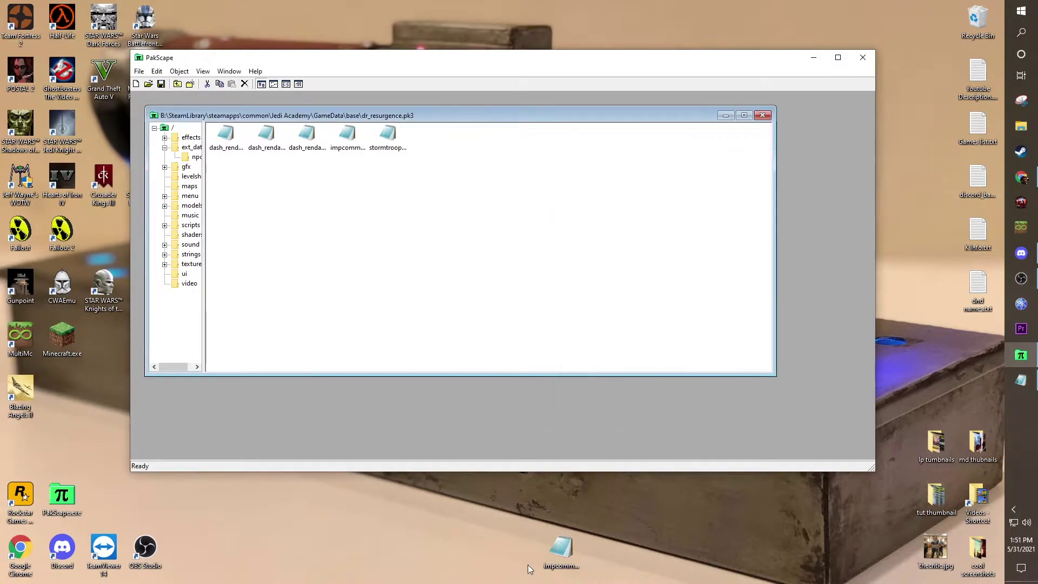
{"action": "double_click", "coordinate": [547, 551]}
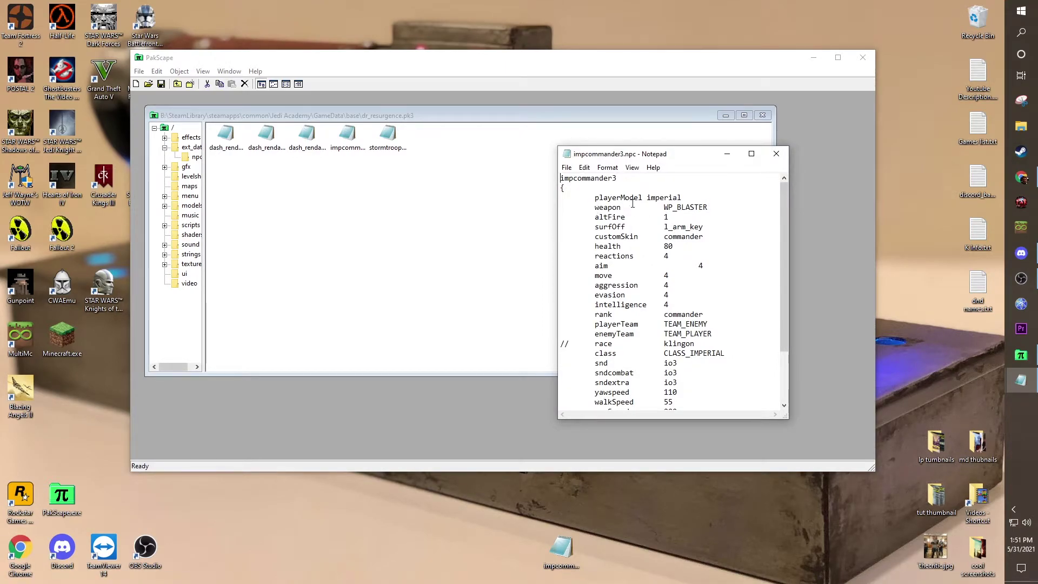
Paste the saber and force-power block after the 'playerModel imperial' line
{"action": "left_click", "coordinate": [688, 196]}
{"action": "key", "text": "ctrl+v"}
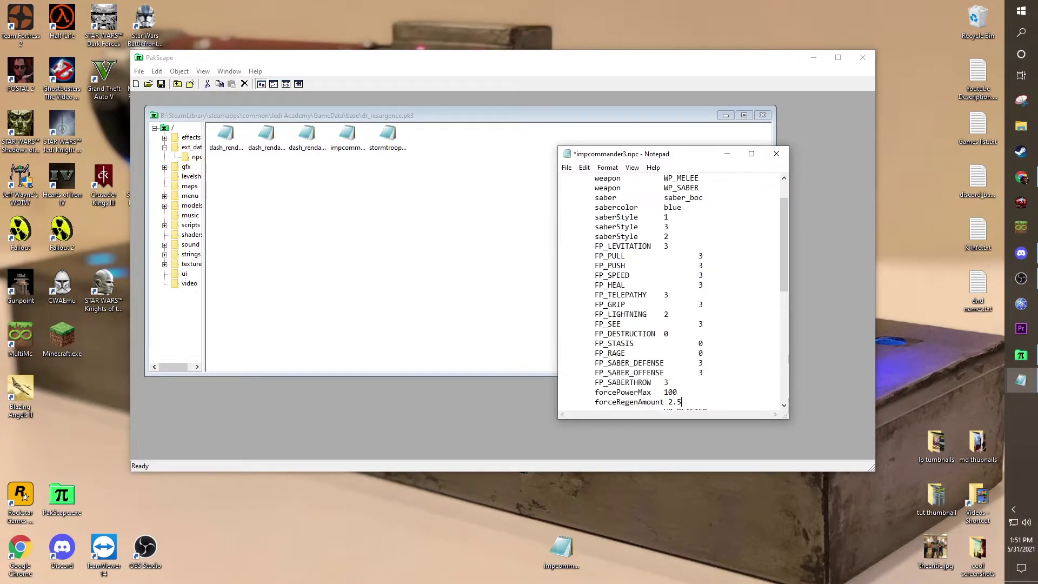
{"action": "scroll", "coordinate": [692, 257], "scroll_direction": "up", "scroll_amount": 10}
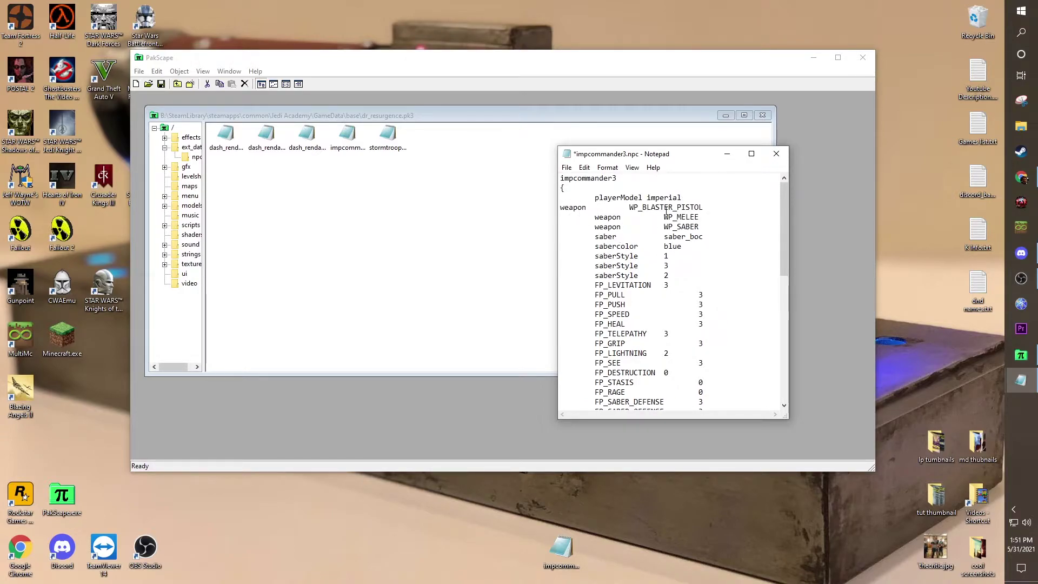
{"action": "scroll", "coordinate": [636, 239], "scroll_direction": "down", "scroll_amount": 5}
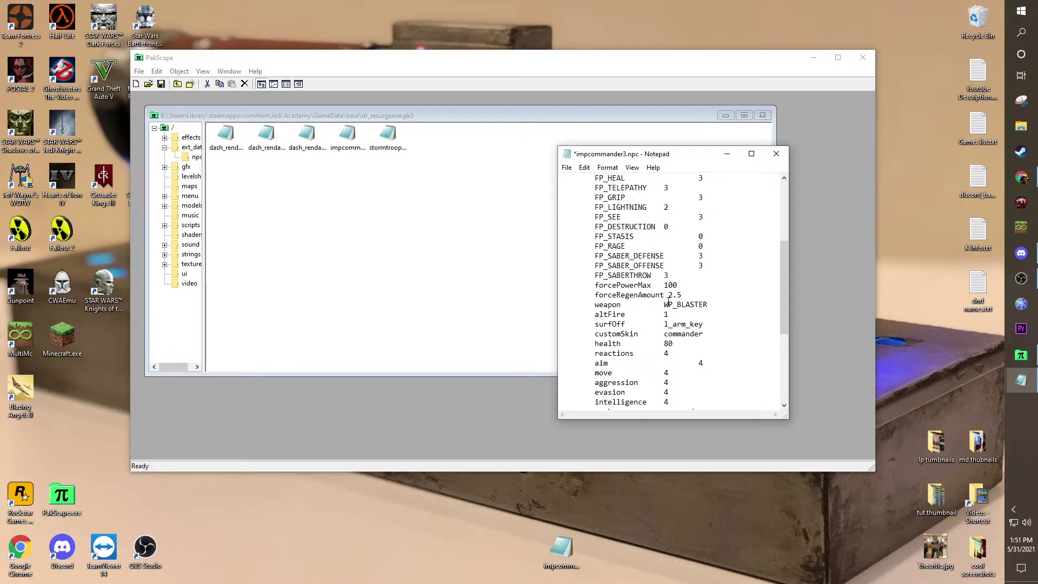
{"action": "scroll", "coordinate": [669, 301], "scroll_direction": "up", "scroll_amount": 5}
{"action": "scroll", "coordinate": [667, 306], "scroll_direction": "down", "scroll_amount": 5}
Delete the old weapon, altFire and surfOff lines and the leftover blank line
{"action": "left_click_drag", "start_coordinate": [562, 305], "coordinate": [733, 321]}
{"action": "key", "text": "BackSpace"}
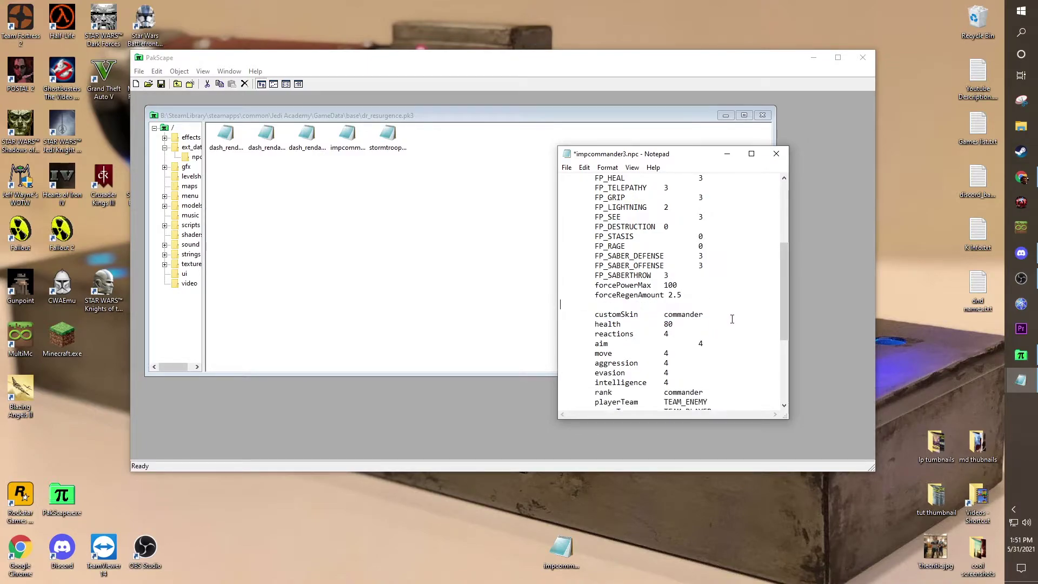
{"action": "key", "text": "BackSpace"}
{"action": "scroll", "coordinate": [696, 341], "scroll_direction": "up", "scroll_amount": 5}
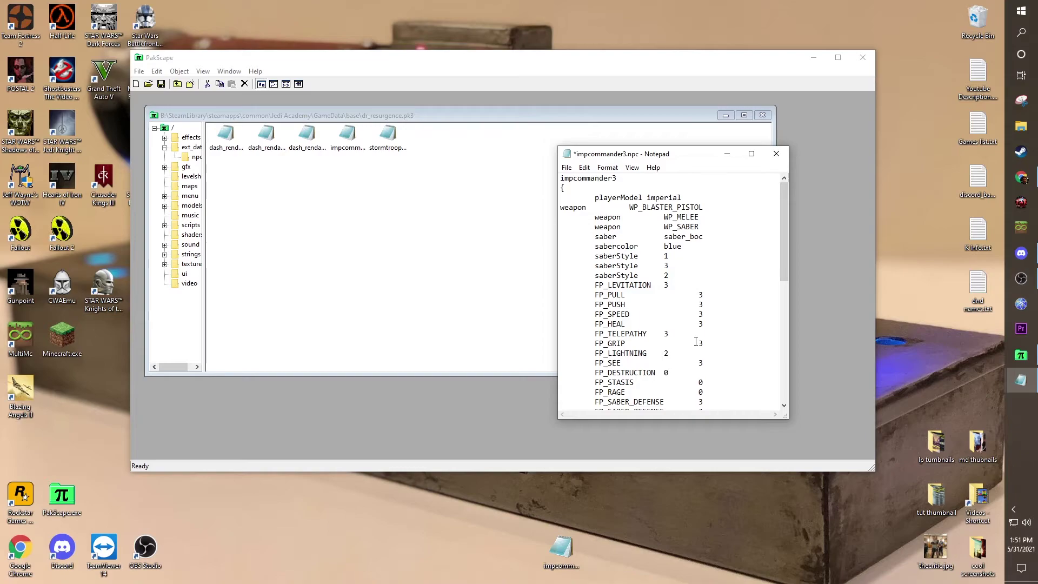
{"action": "scroll", "coordinate": [696, 341], "scroll_direction": "down", "scroll_amount": 8}
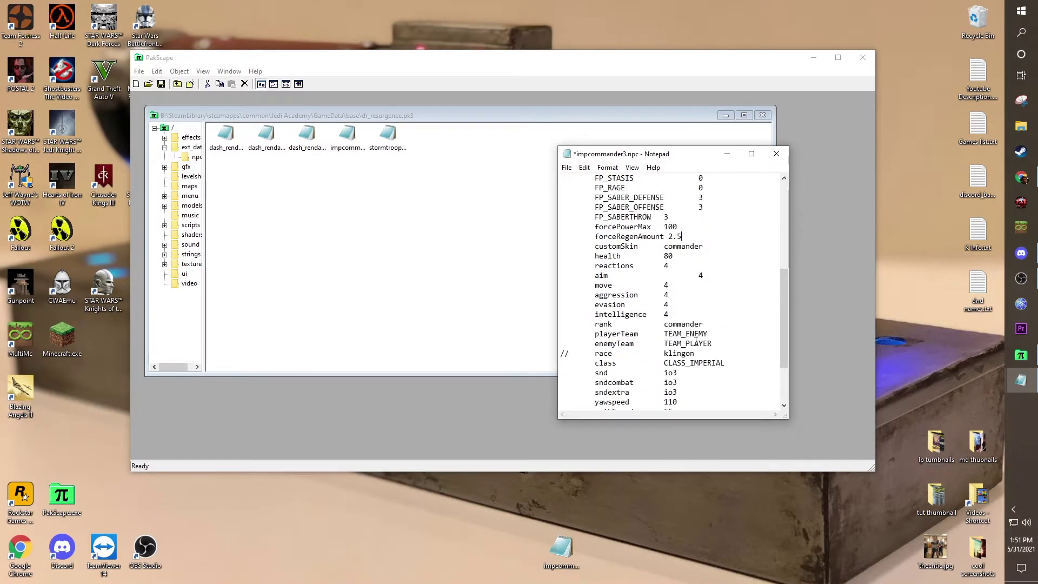
{"action": "scroll", "coordinate": [696, 341], "scroll_direction": "up", "scroll_amount": 7}
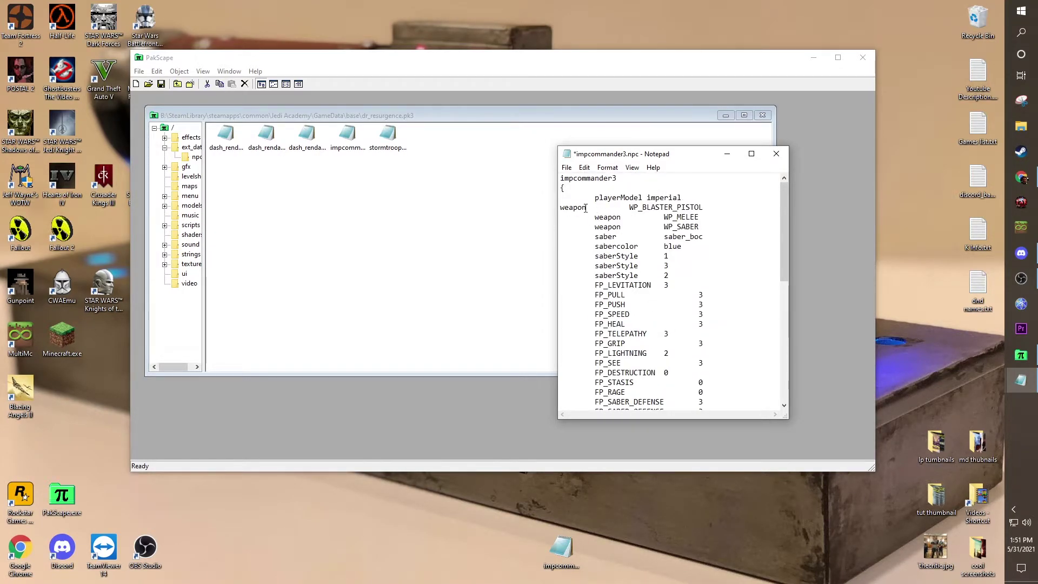
Change the NPC name on line 1 from impcommander3 to impcommander4 and save
{"action": "left_click", "coordinate": [617, 179]}
{"action": "key", "text": "BackSpace"}
{"action": "type", "text": "4"}
{"action": "left_click", "coordinate": [567, 168]}
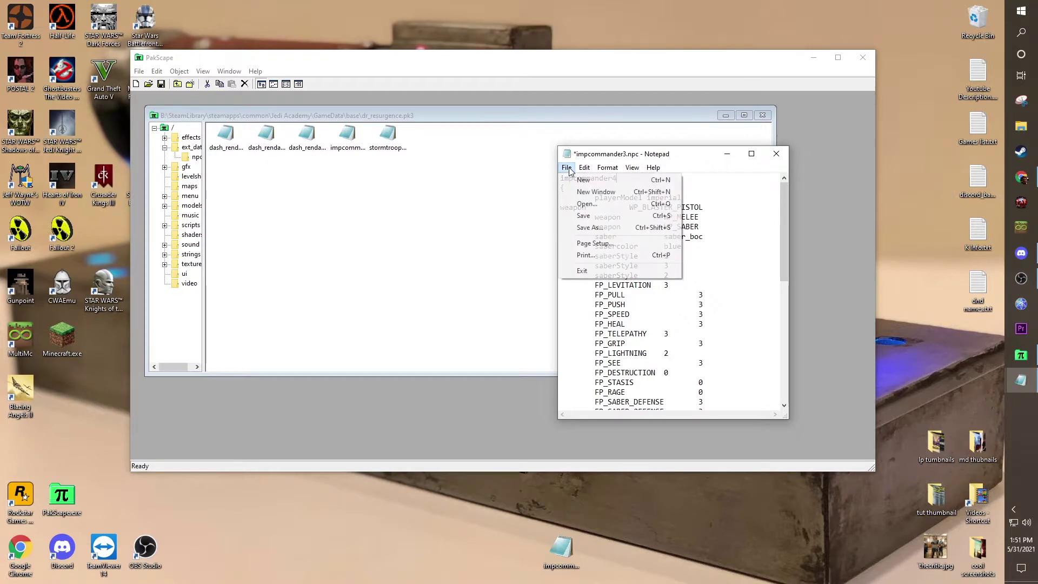
{"action": "left_click", "coordinate": [590, 214]}
Close Notepad and rename the desktop file to impcommander4.npc
{"action": "left_click", "coordinate": [777, 153]}
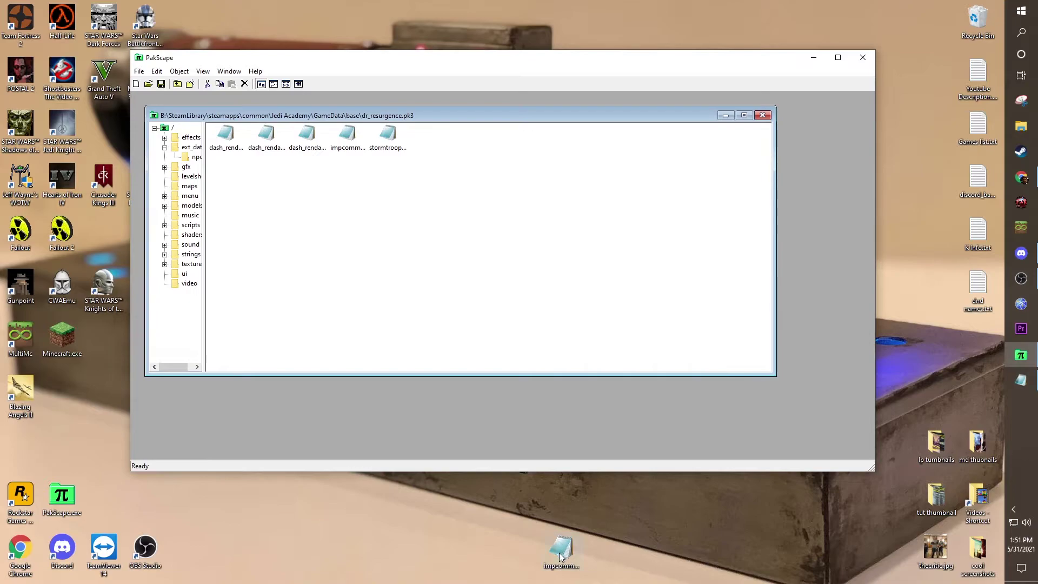
{"action": "left_click", "coordinate": [568, 571]}
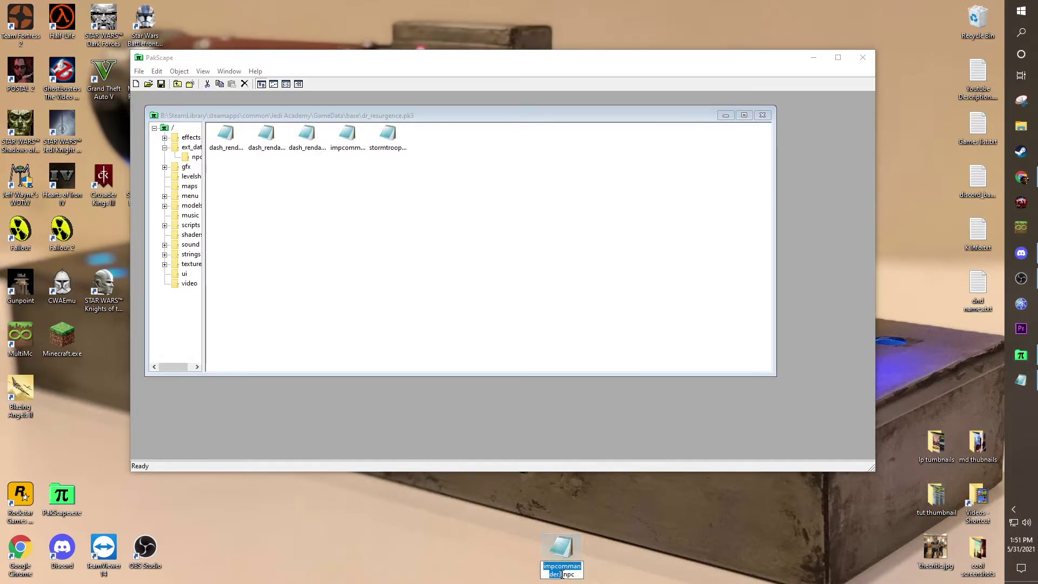
{"action": "key", "text": "BackSpace"}
{"action": "type", "text": "4"}
{"action": "key", "text": "Return"}
Add impcommander4.npc into the archive's npcs folder and save dr_resurgence.pk3
{"action": "left_click_drag", "start_coordinate": [562, 547], "coordinate": [487, 244]}
{"action": "left_click", "coordinate": [430, 142]}
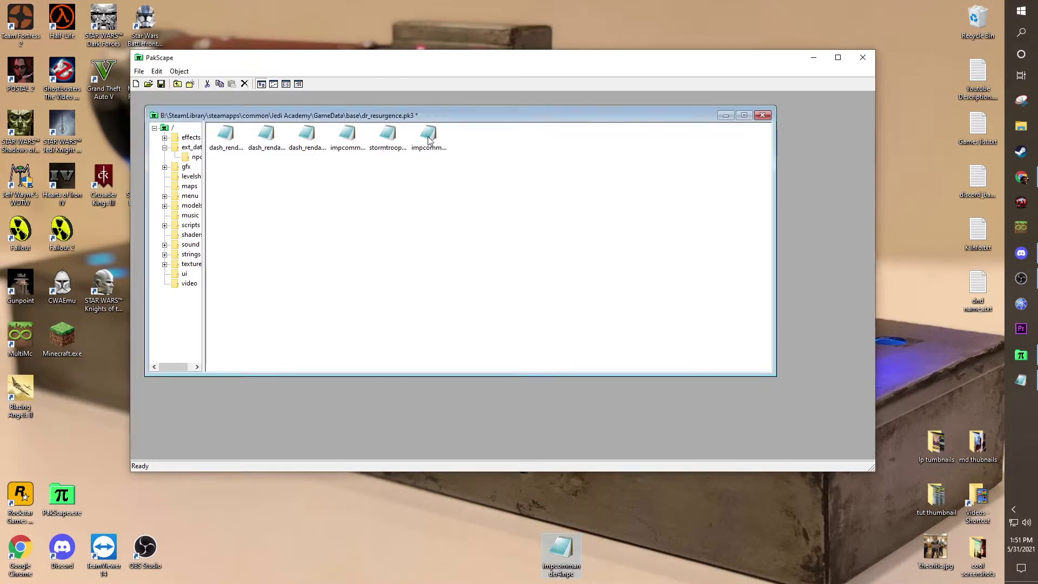
{"action": "left_click", "coordinate": [346, 139]}
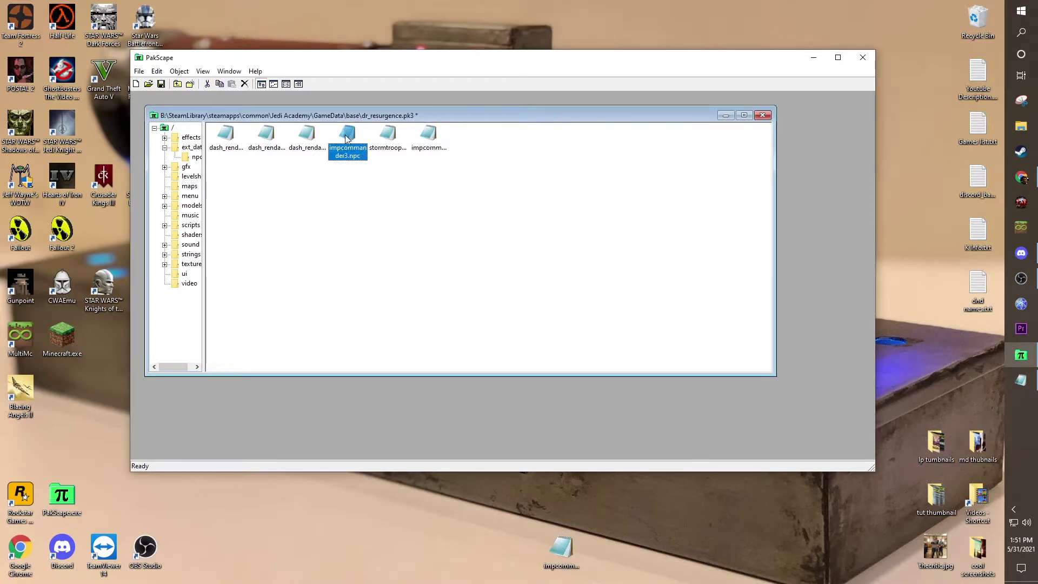
{"action": "left_click", "coordinate": [162, 85]}
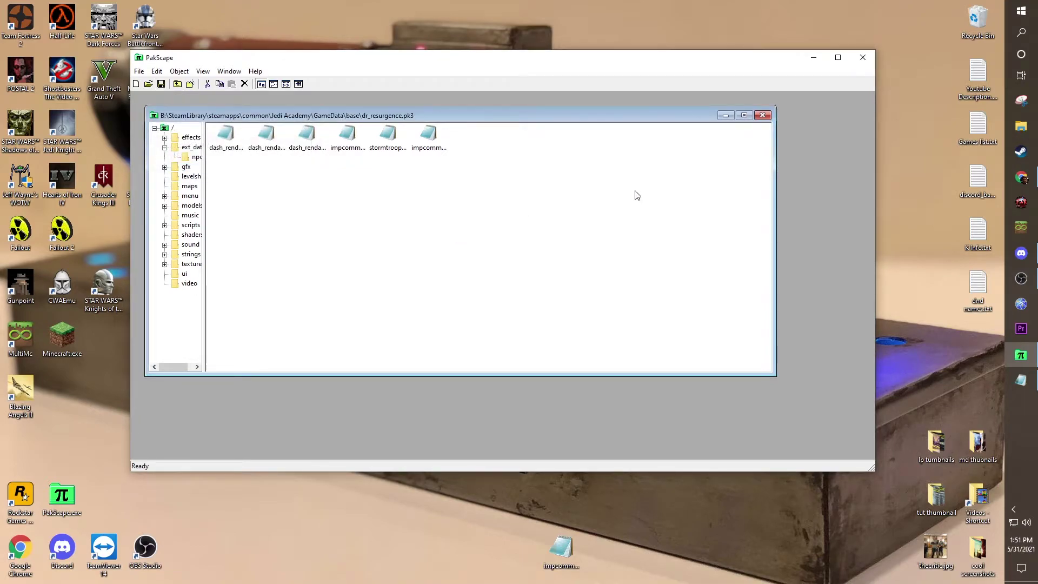
Close PakScape, delete the desktop impcommander4.npc copy, and close the remaining Notepad window
{"action": "left_click", "coordinate": [763, 116]}
{"action": "left_click", "coordinate": [863, 57]}
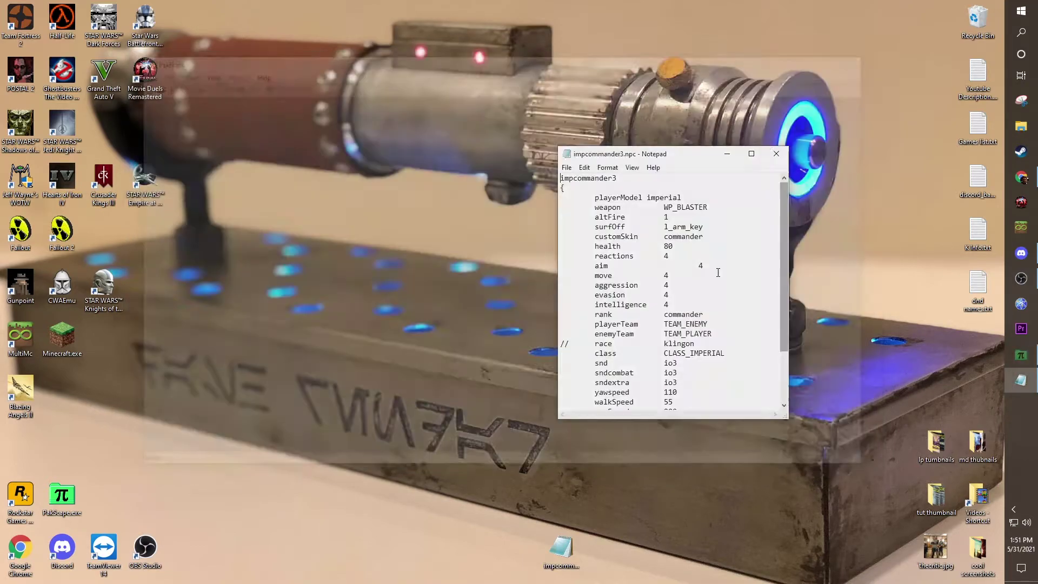
{"action": "left_click", "coordinate": [577, 544]}
{"action": "right_click", "coordinate": [562, 554]}
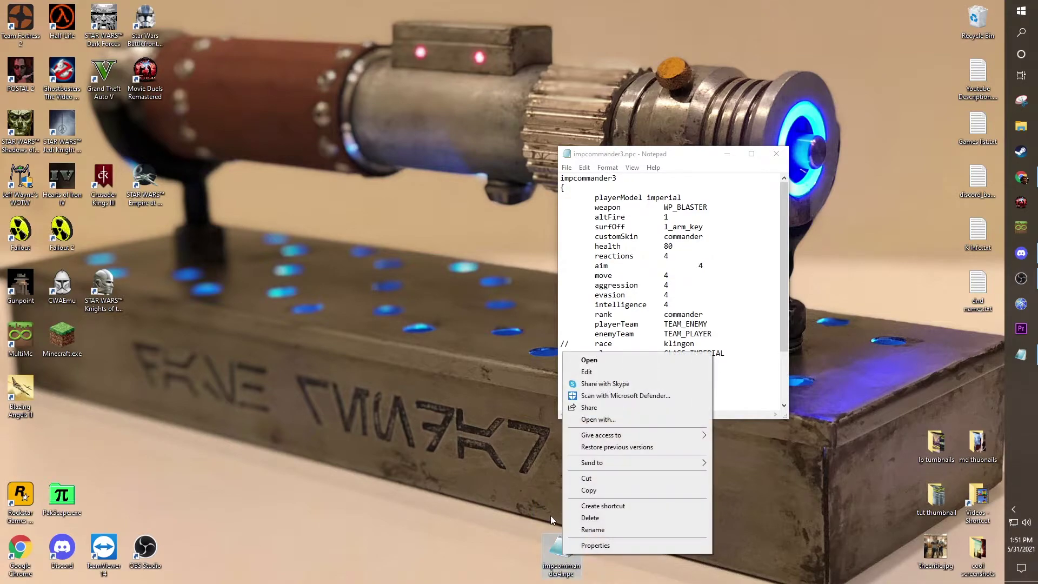
{"action": "left_click", "coordinate": [601, 514]}
{"action": "left_click", "coordinate": [776, 154]}
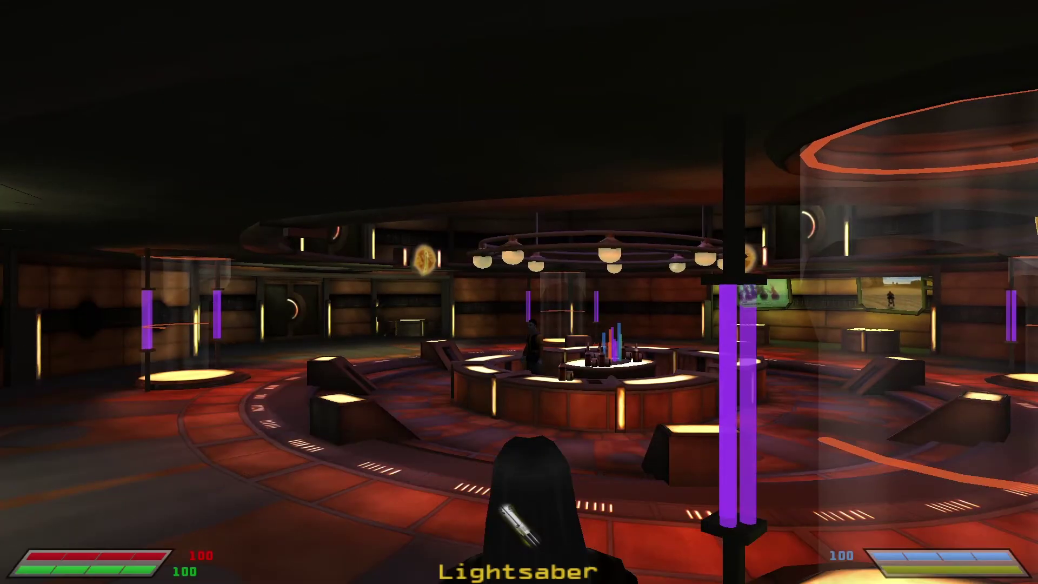
Walk toward the lit doorway and spawn impcommander3 with 'npc spawn impcommander3'
{"action": "key", "text": "w"}
{"action": "key", "text": "w"}
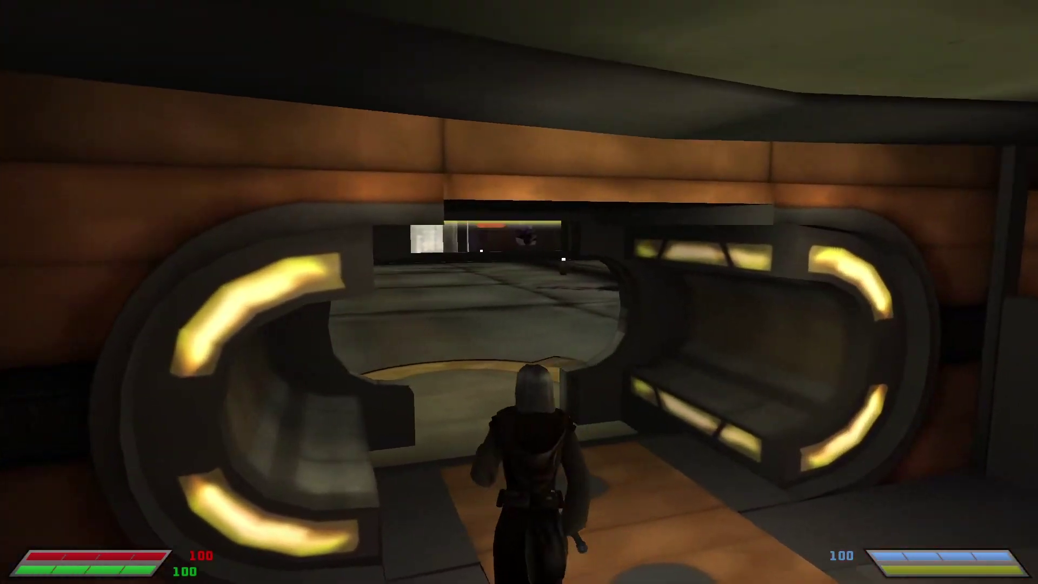
{"action": "key", "text": "shift+grave"}
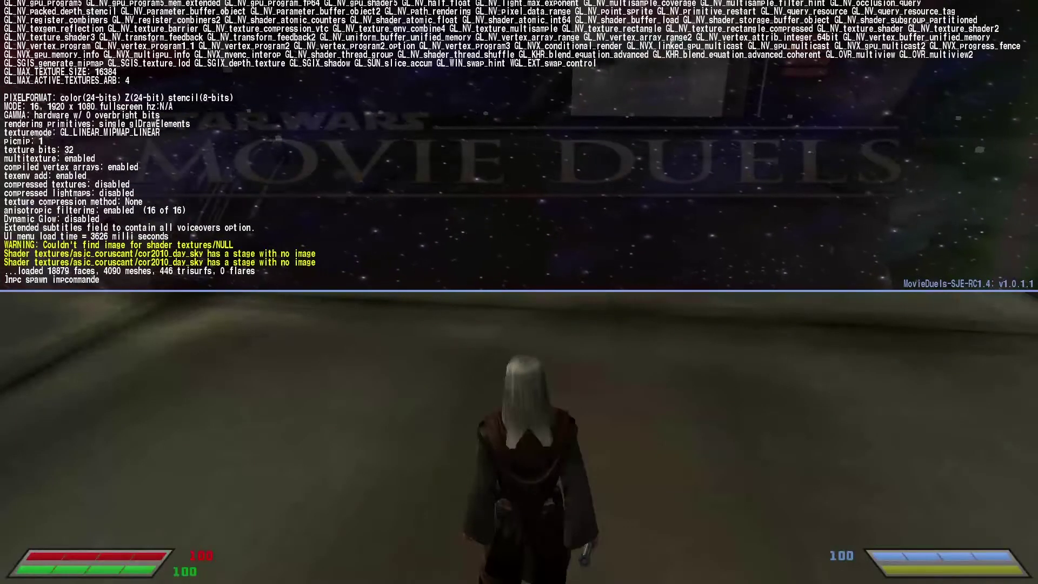
{"action": "type", "text": "npc spawn impcommander3"}
{"action": "key", "text": "Return"}
{"action": "key", "text": "shift+grave"}
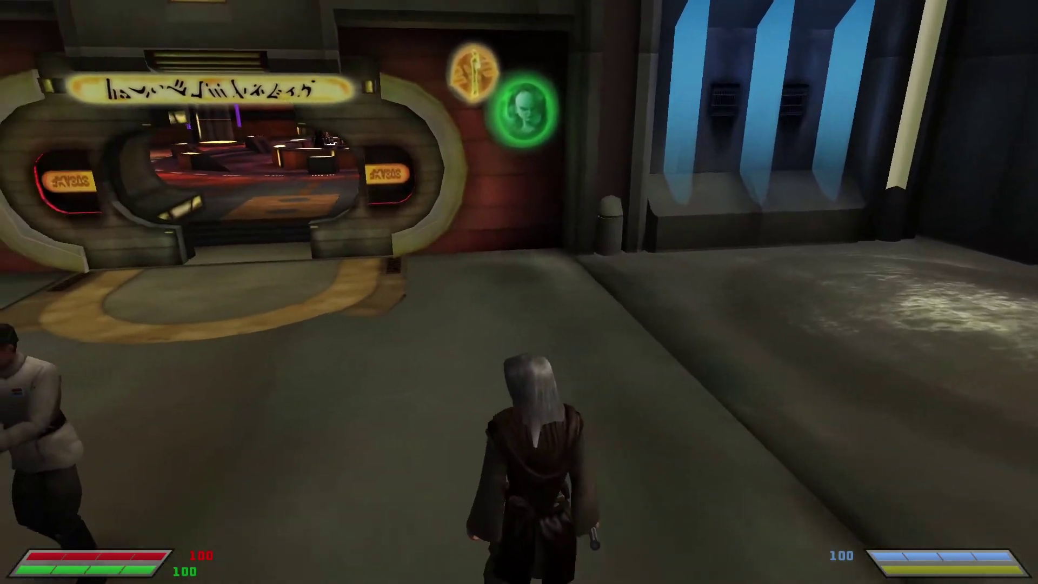
Spawn the new impcommander4 NPC from the console
{"action": "key", "text": "shift+grave"}
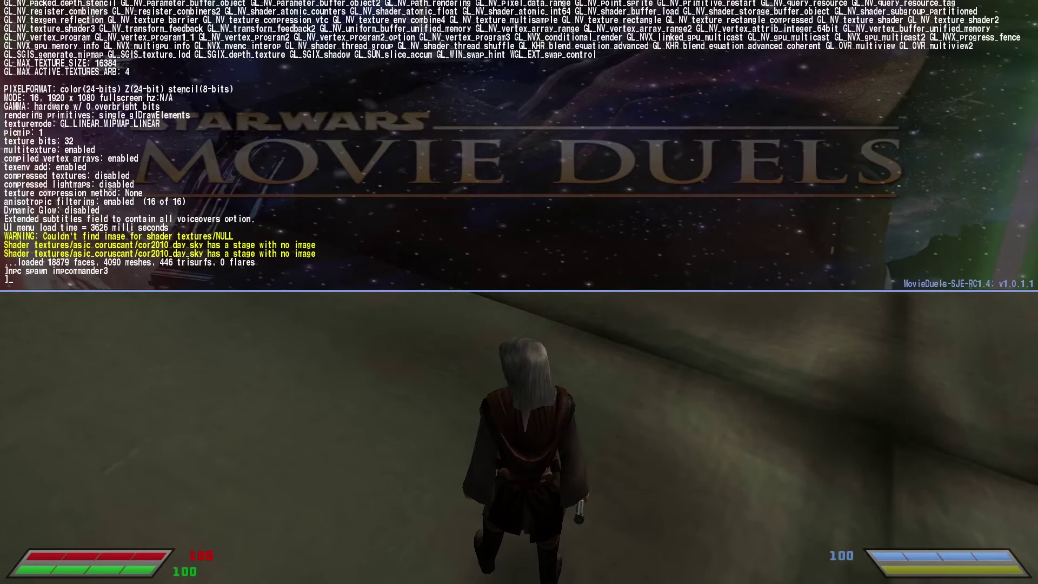
{"action": "key", "text": "Return"}
{"action": "key", "text": "shift+grave"}
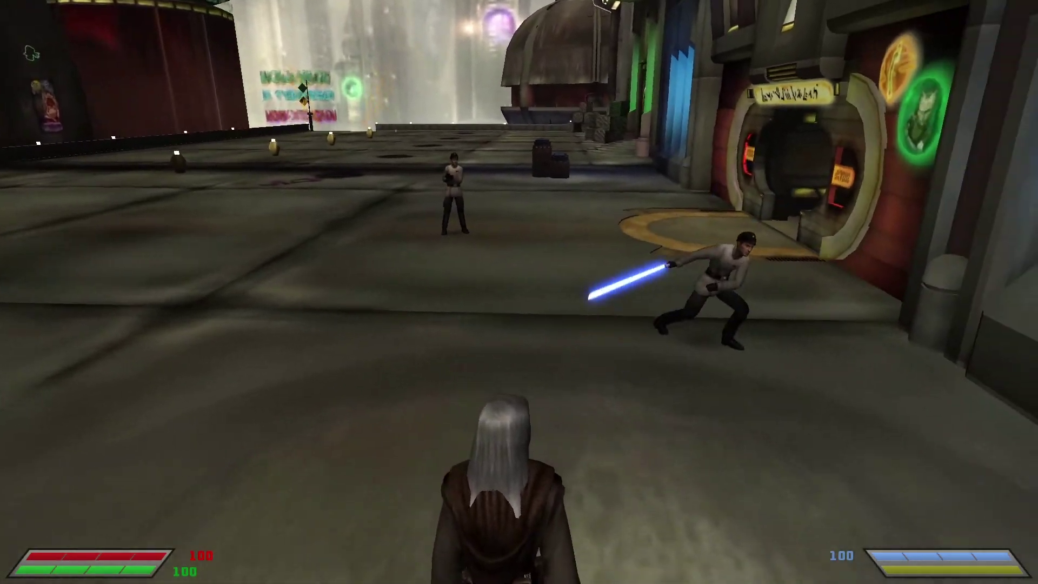
Switch the player model to impcommander4 through the console
{"action": "key", "text": "shift+grave"}
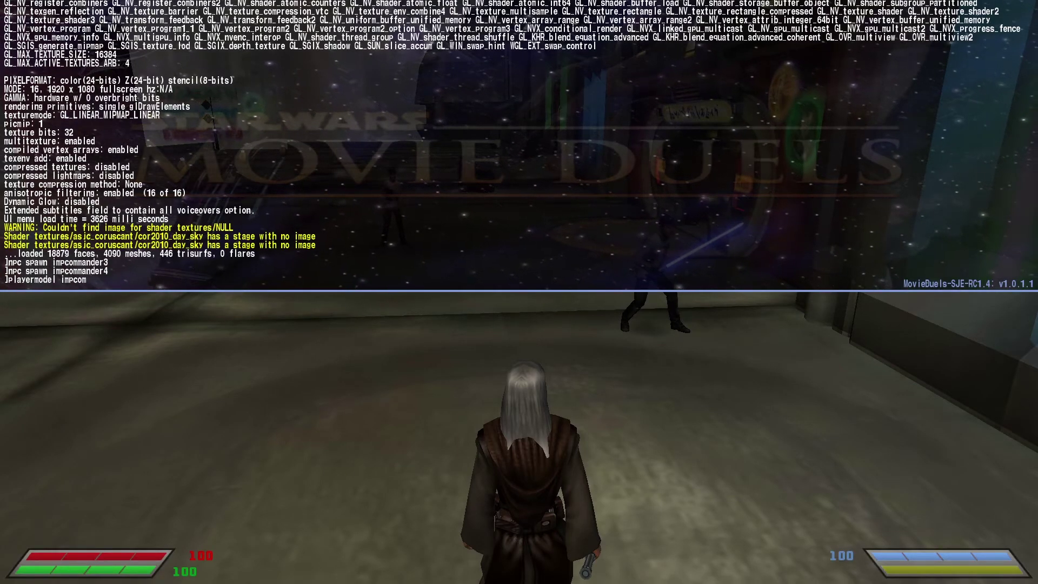
{"action": "key", "text": "Return"}
{"action": "key", "text": "shift+grave"}
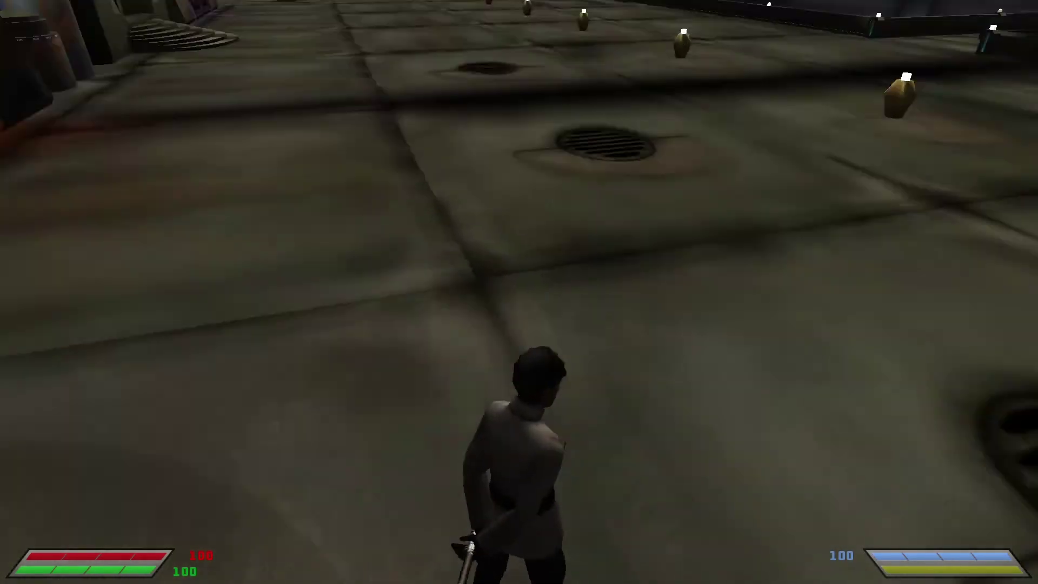
Draw the blue lightsaber, select Force Lightning and cast it
{"action": "key", "text": "1"}
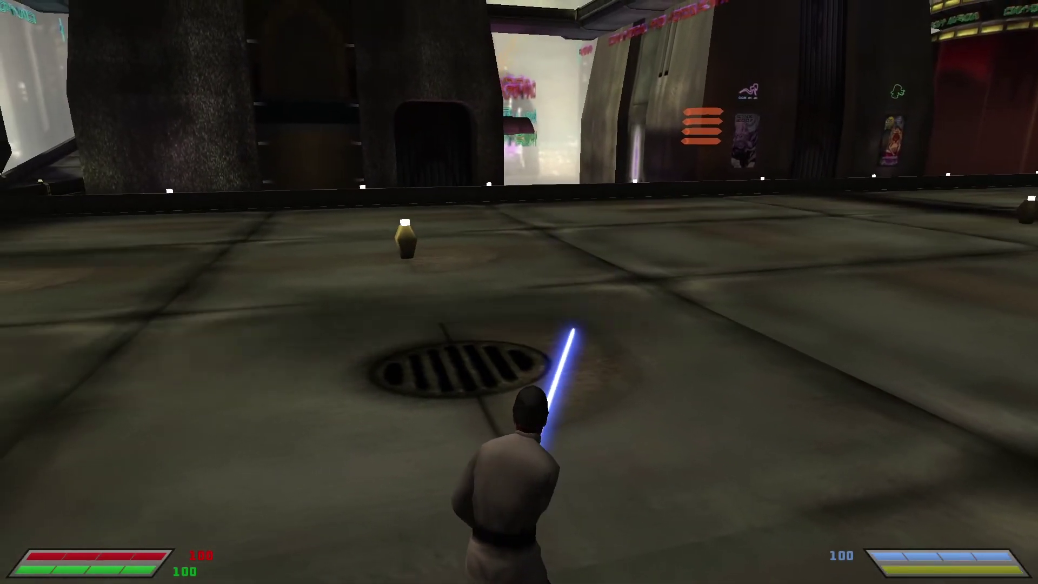
{"action": "key", "text": "bracketright"}
{"action": "key", "text": "bracketright"}
{"action": "key", "text": "bracketright"}
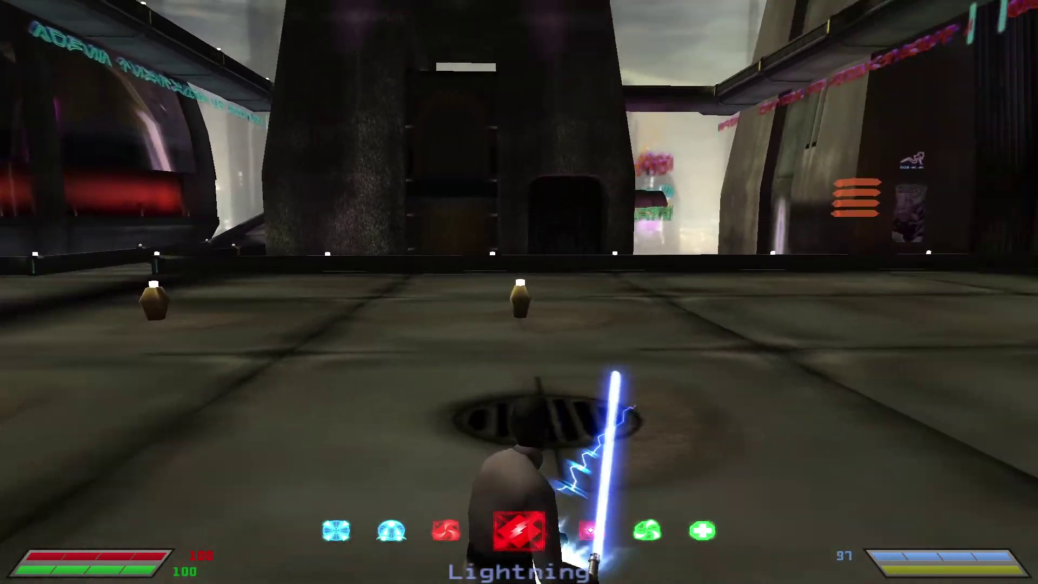
{"action": "key", "text": "f"}
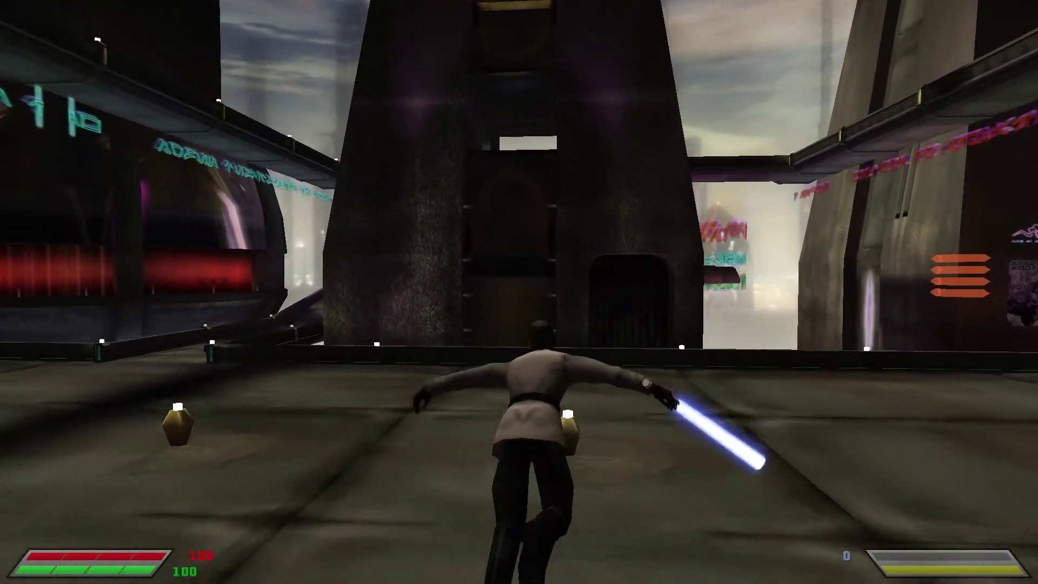